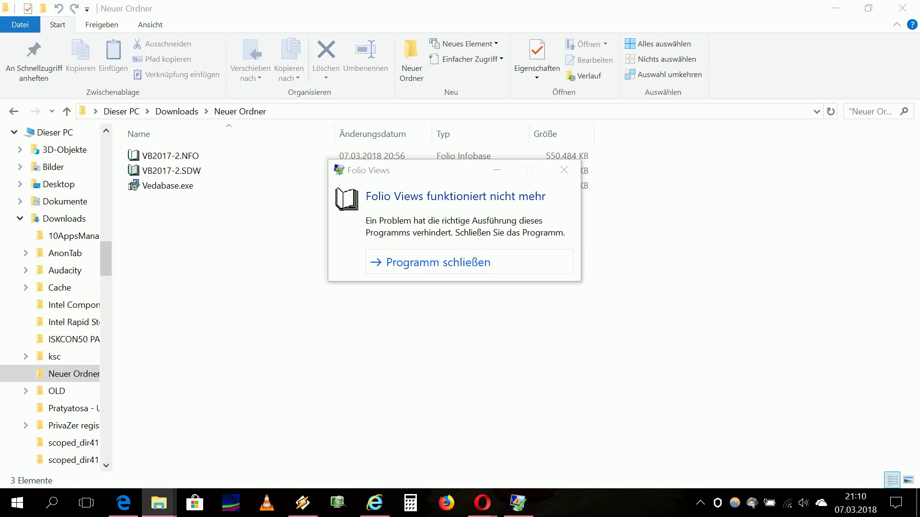
- Dismiss the Folio Views crash dialog and review the Vedabase Windows installer and VedaBase 2017.2 download pages in Edge
key(Return)
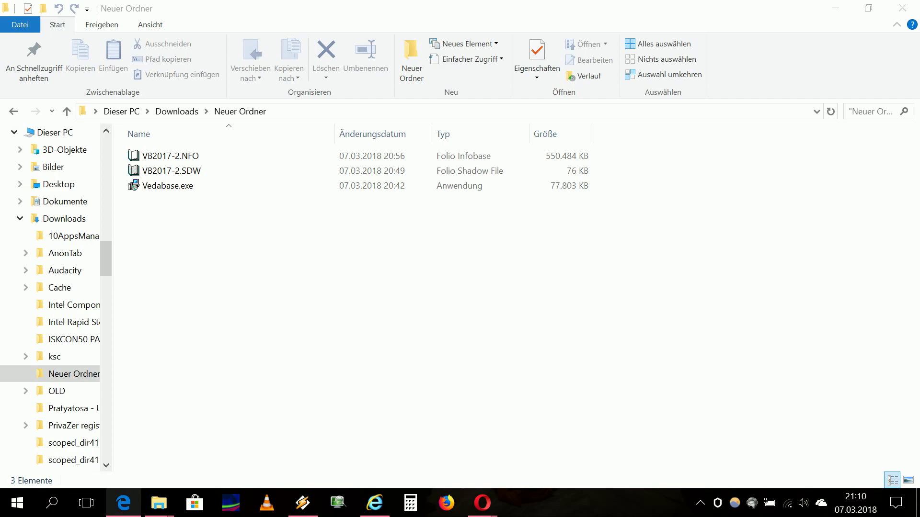
click(123, 502)
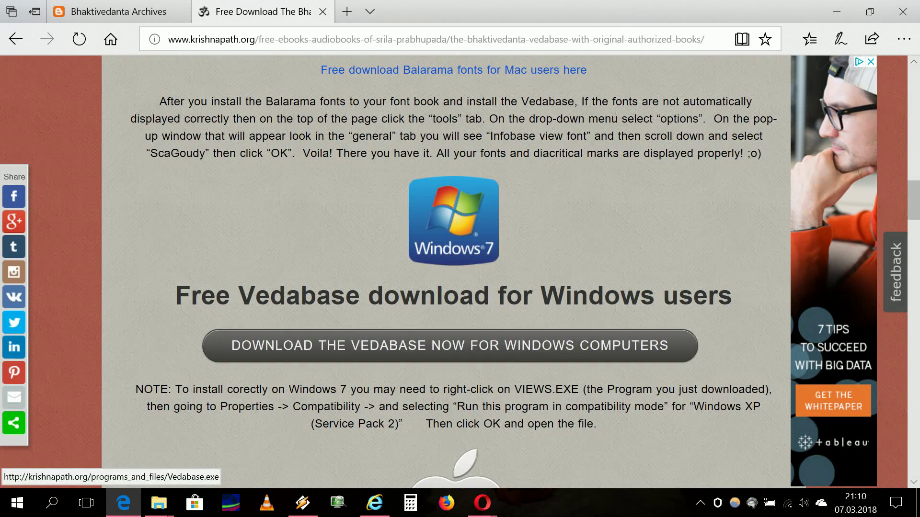
right_click(159, 502)
click(124, 474)
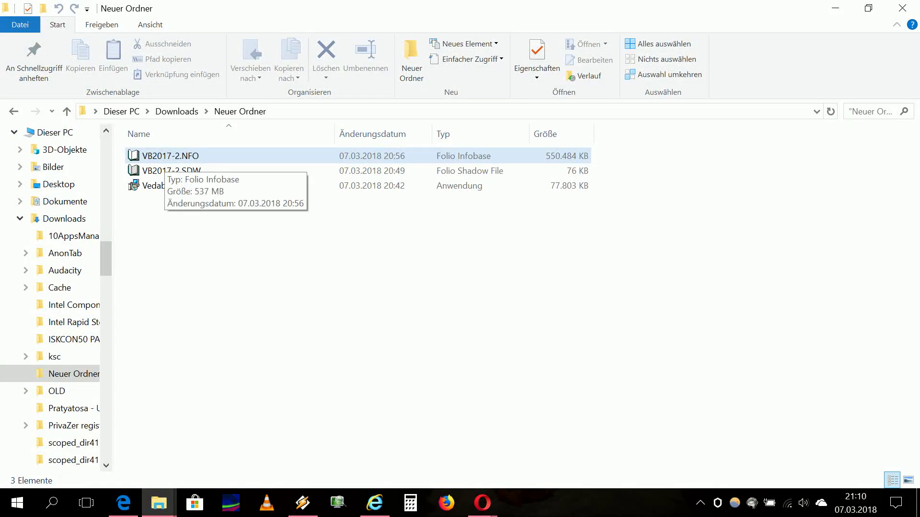
click(123, 503)
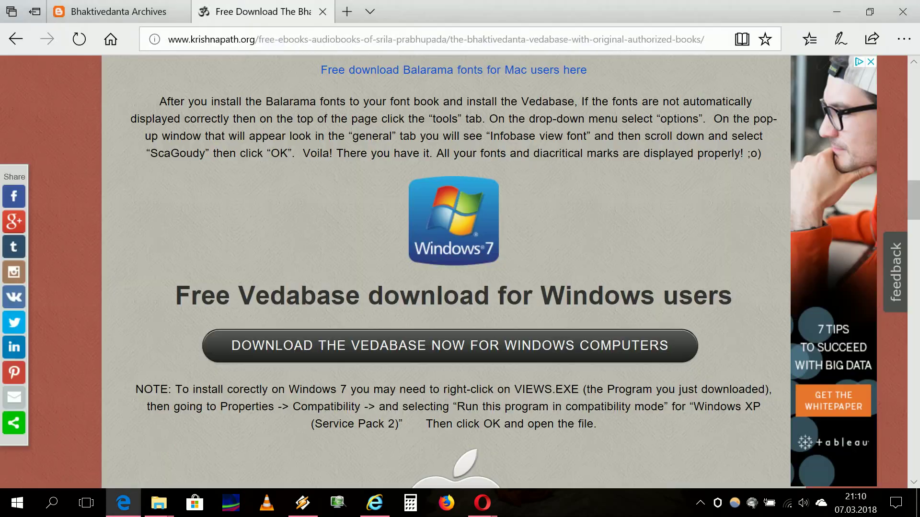
key(ctrl+Tab)
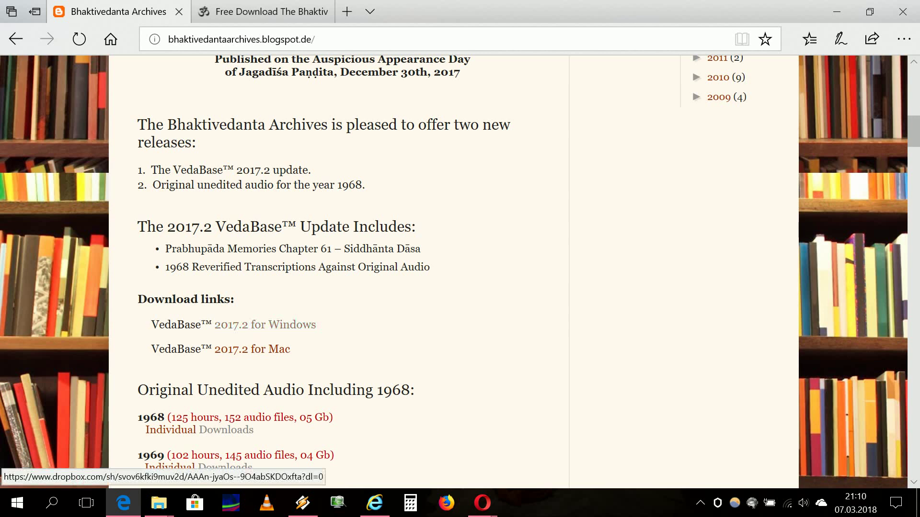
click(837, 11)
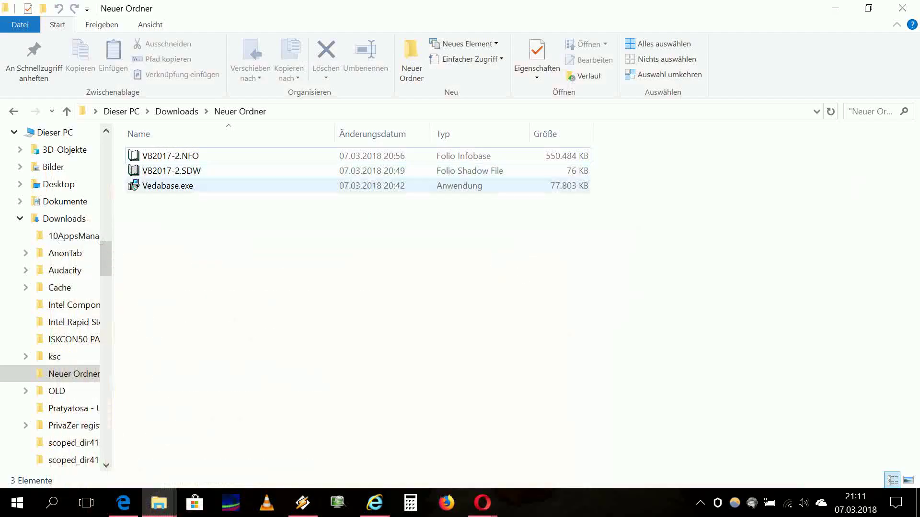
- Run Vedabase.exe from Neuer Ordner and copy the setup's destination path C:\Program Files (x86)\CompleteWorks 5.0
click(167, 185)
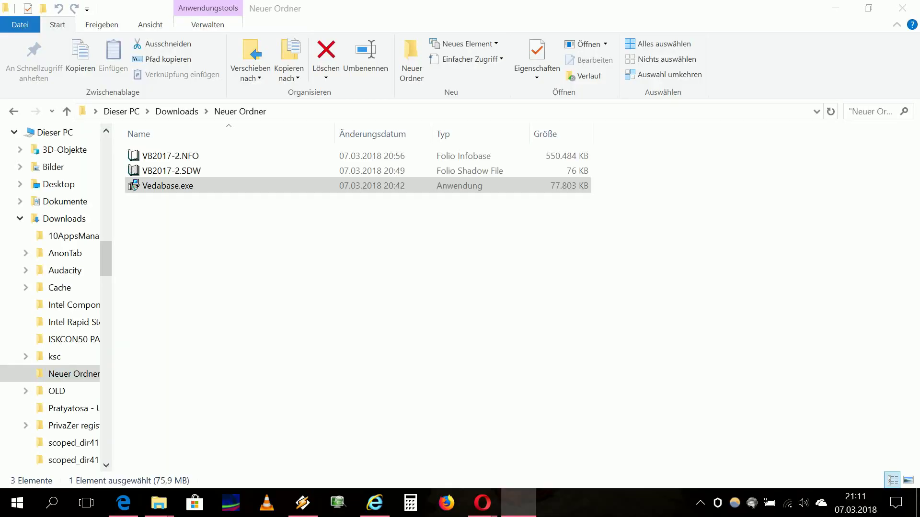
key(Return)
key(ctrl+c)
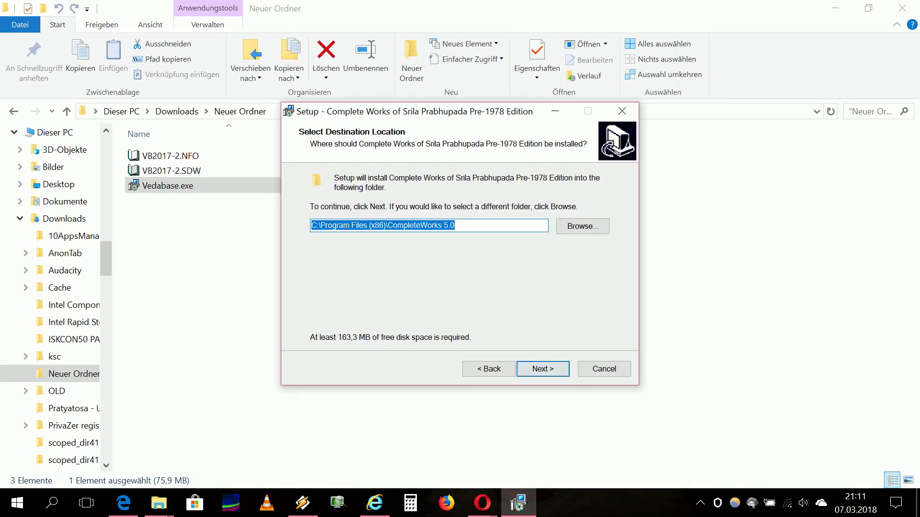
right_click(383, 225)
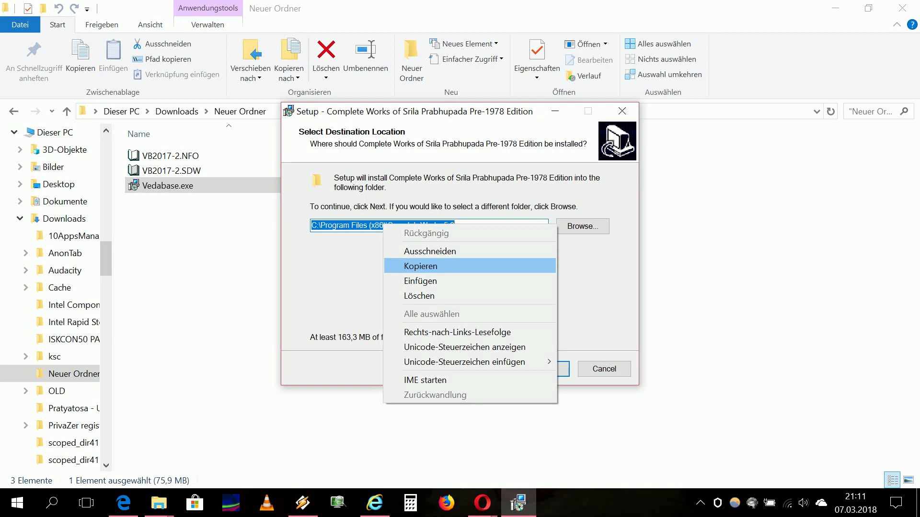
key(Return)
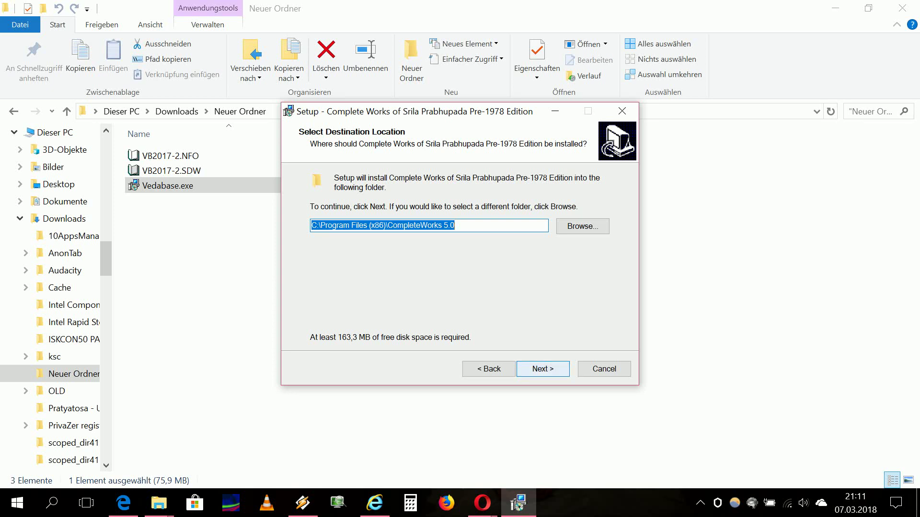
- Install Complete Works of Srila Prabhupada Pre-1978 Edition with the default destination and Start menu folder, and finish the setup
key(Return)
key(Return)
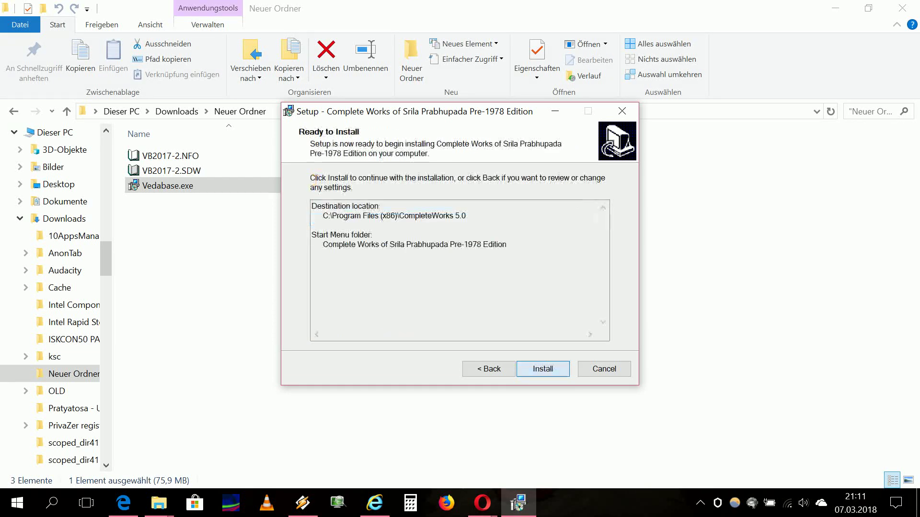
key(Return)
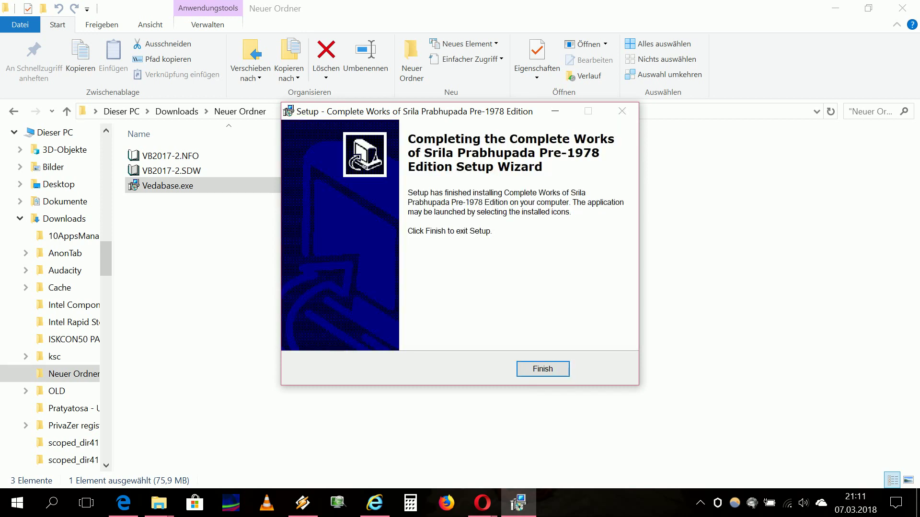
key(Return)
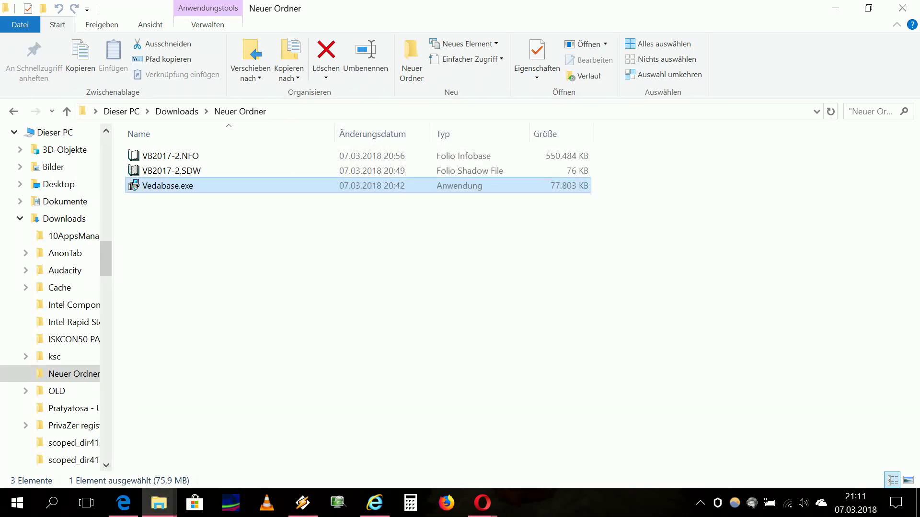
- Open a second Explorer window at C:\Program Files (x86)\CompleteWorks 5.0 and return to the Neuer Ordner window
right_click(158, 503)
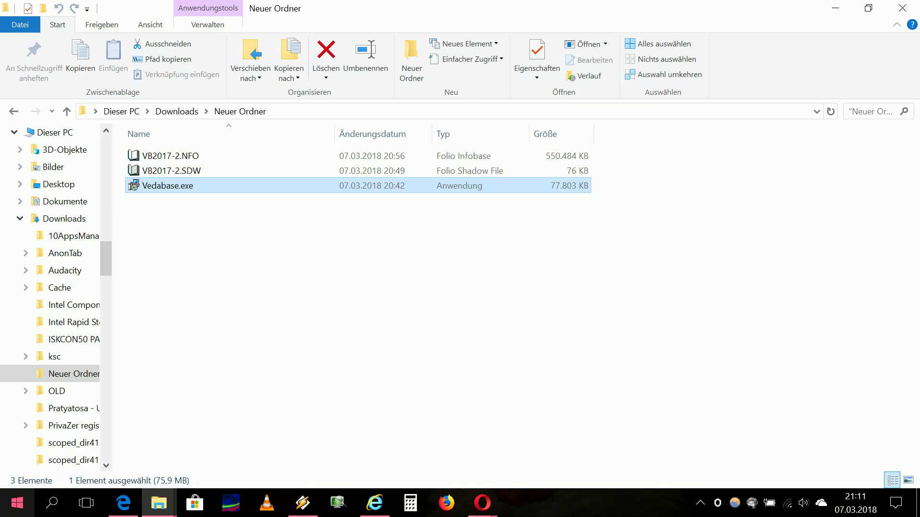
click(20, 25)
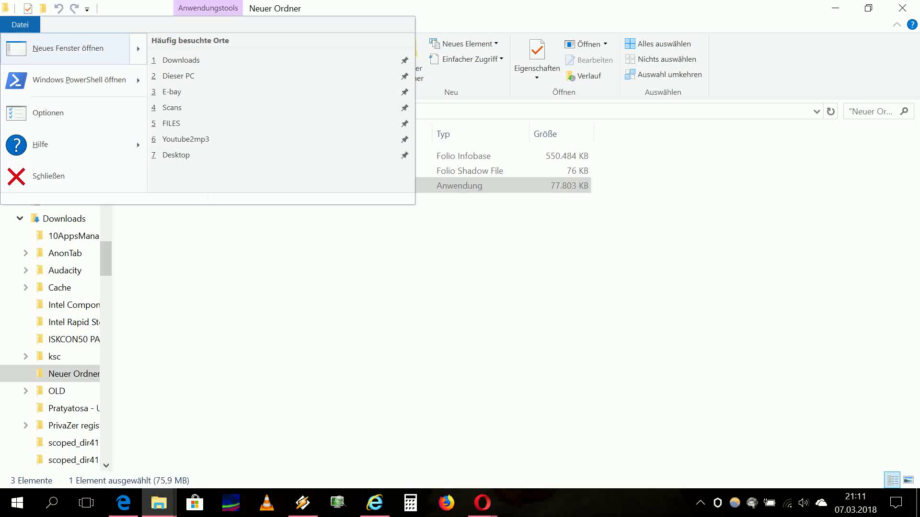
click(72, 48)
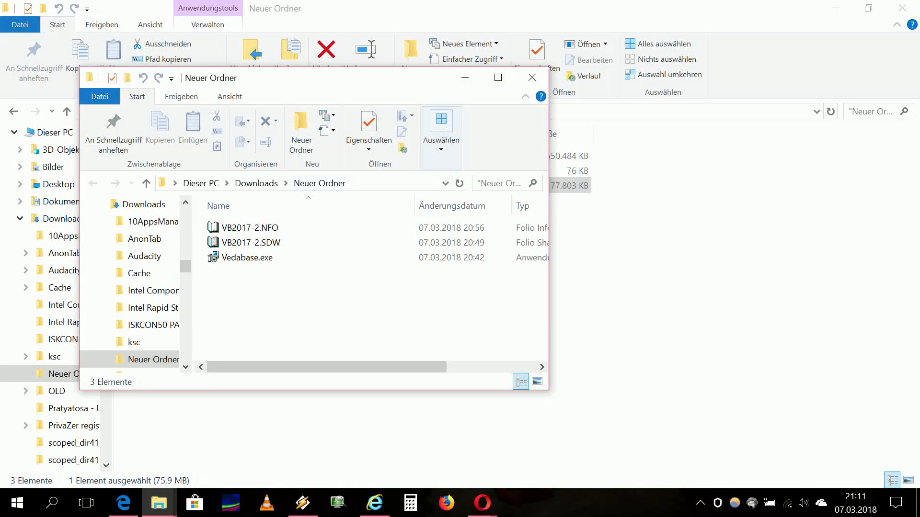
click(307, 183)
right_click(351, 184)
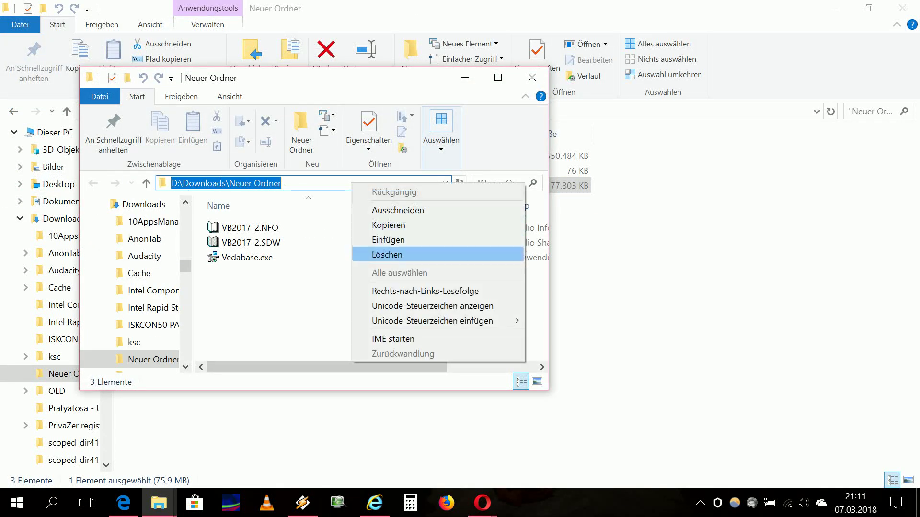
click(388, 240)
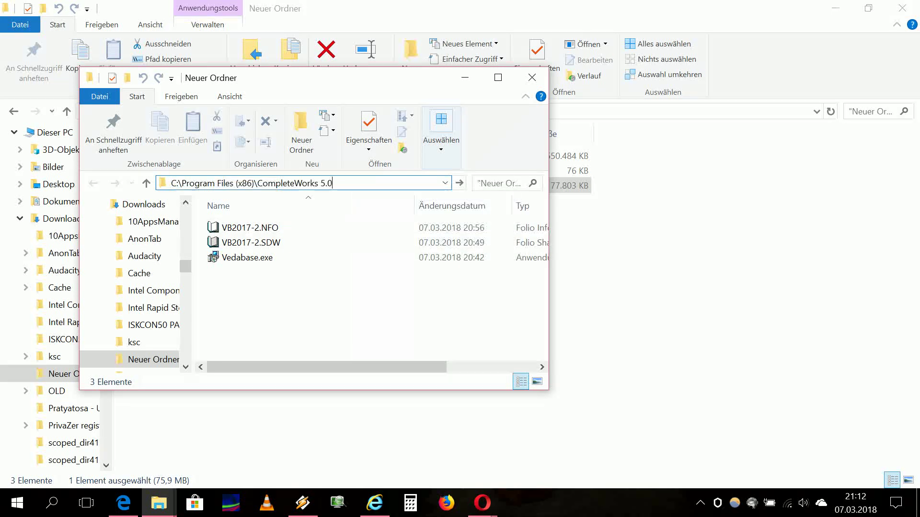
key(Return)
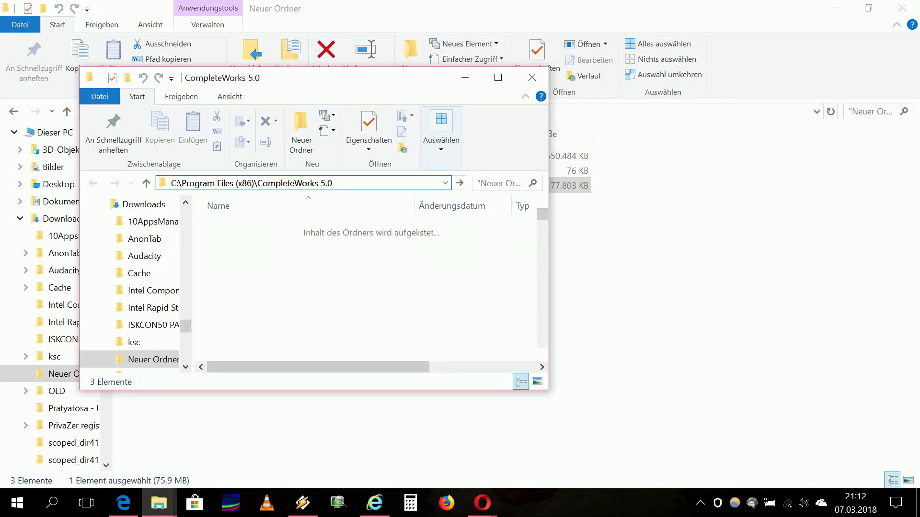
key(alt+F4)
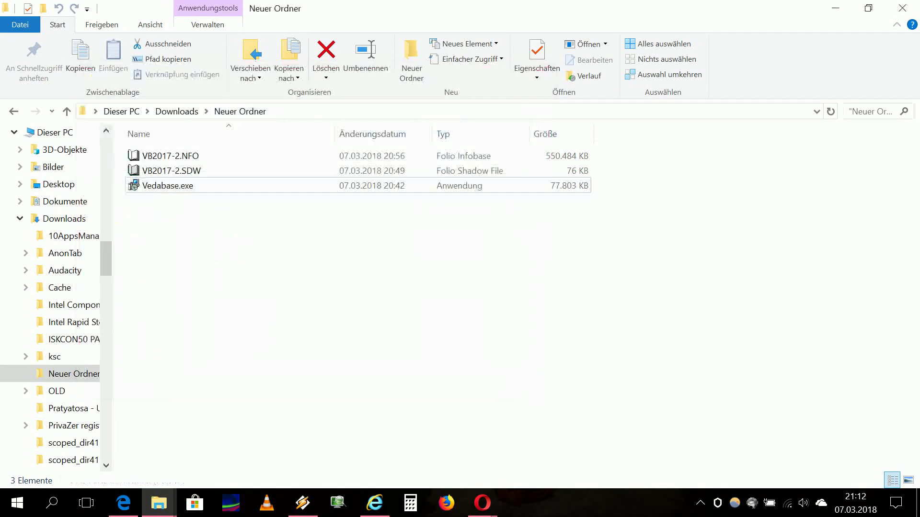
- Copy VB2017-2.NFO and VB2017-2.SDW into the CompleteWorks 5.0 folder with Explorer, granting administrator permission for all items, and close that folder window
drag(621, 150, 200, 175)
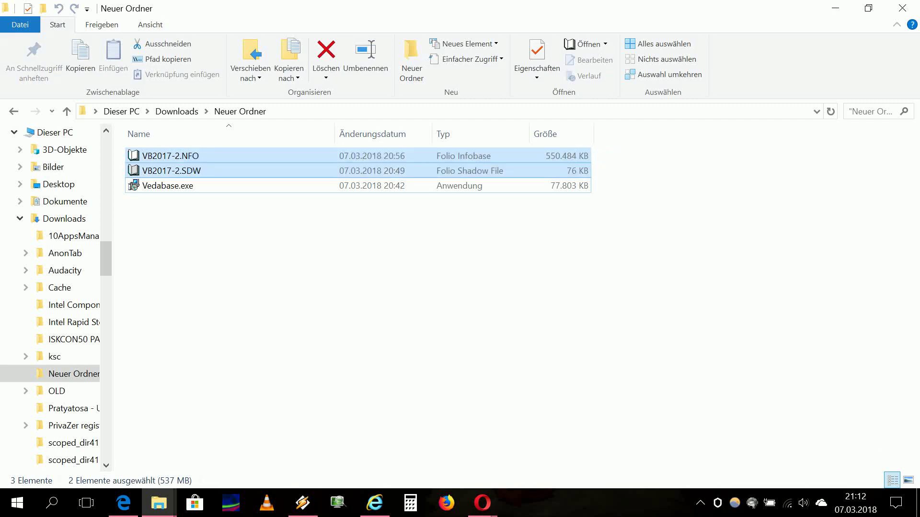
right_click(210, 163)
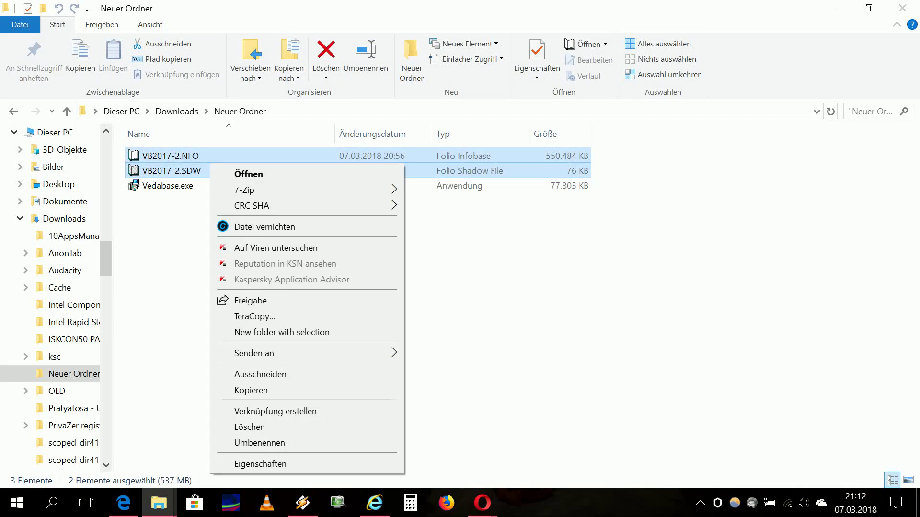
click(251, 390)
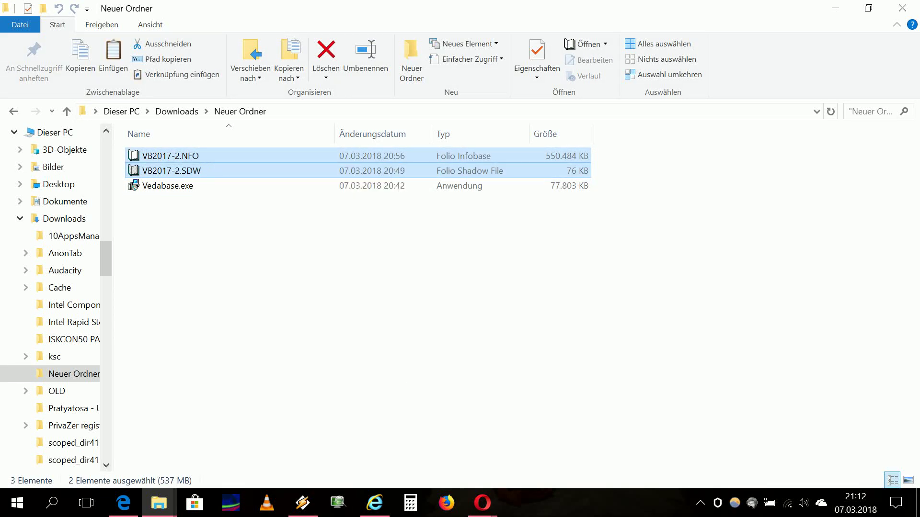
right_click(159, 503)
click(142, 478)
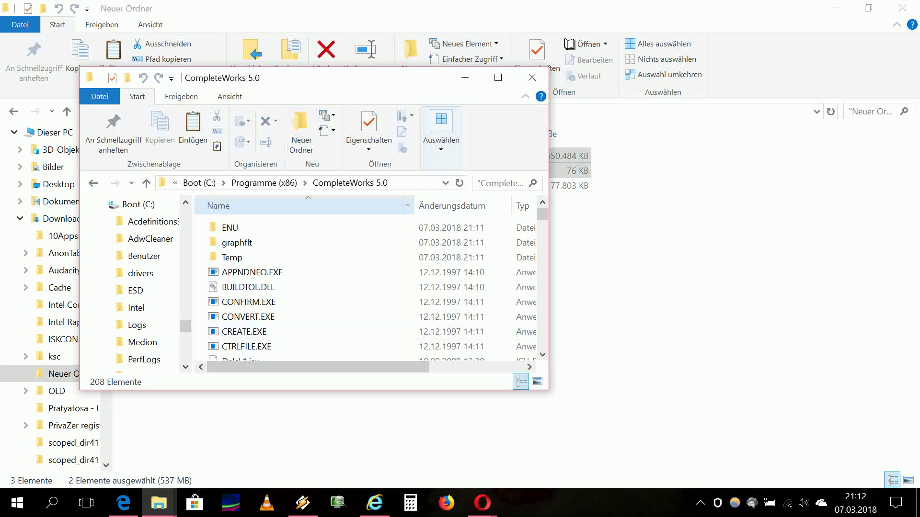
click(193, 129)
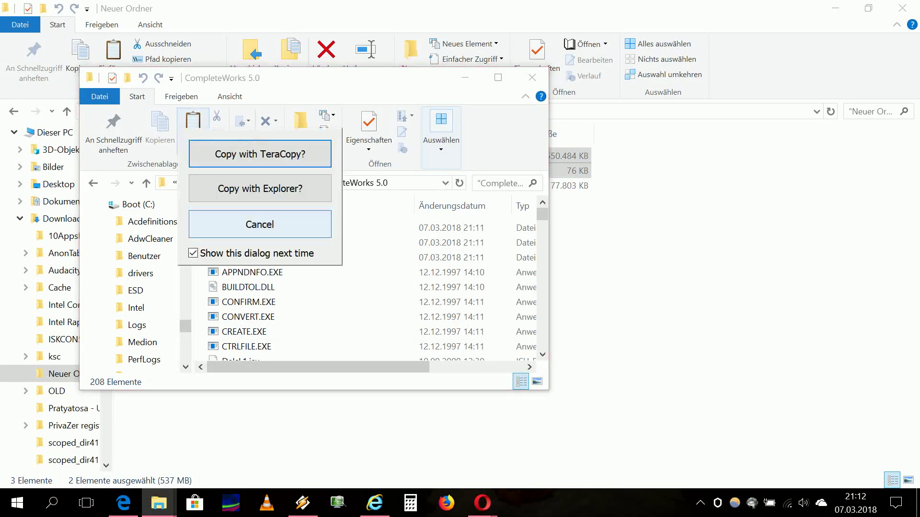
click(263, 187)
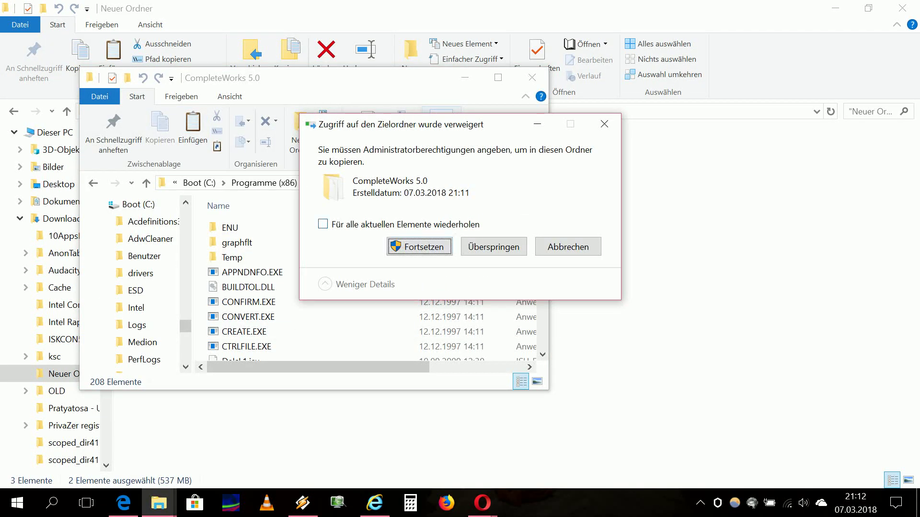
click(323, 224)
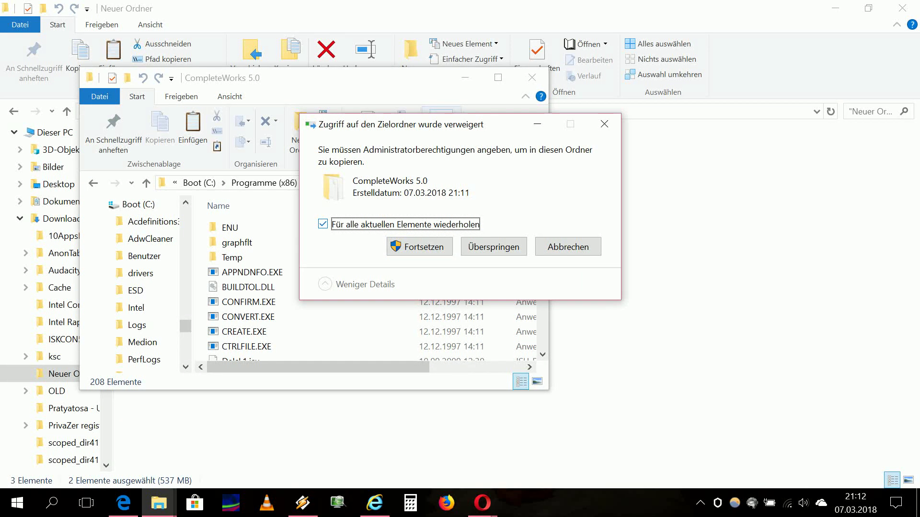
click(419, 247)
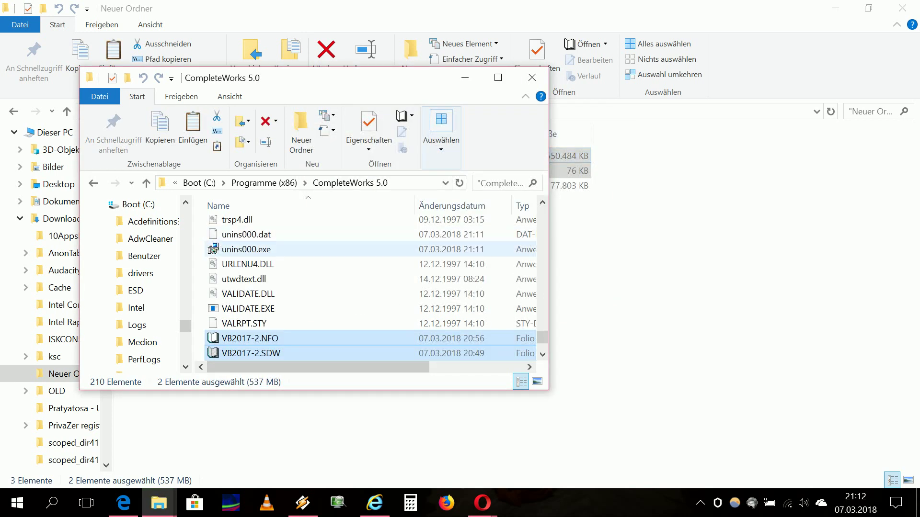
scroll(335, 253, up, 2)
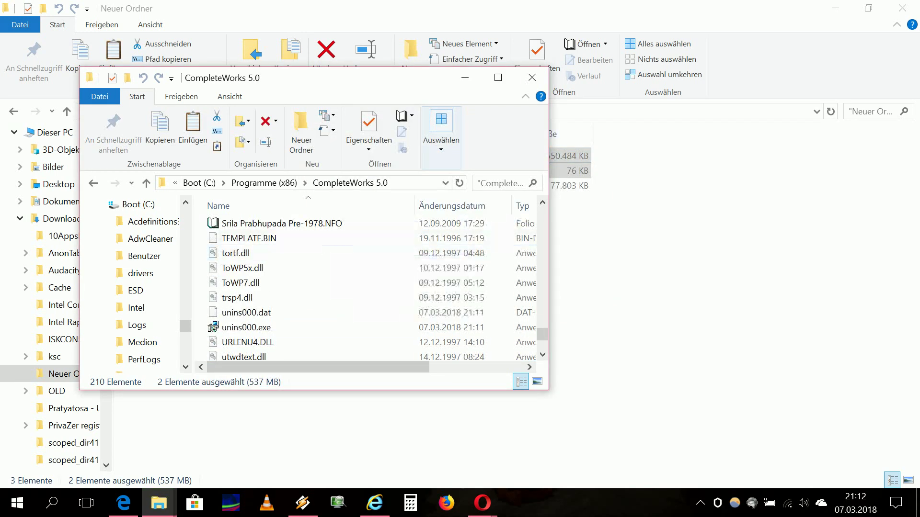
click(532, 78)
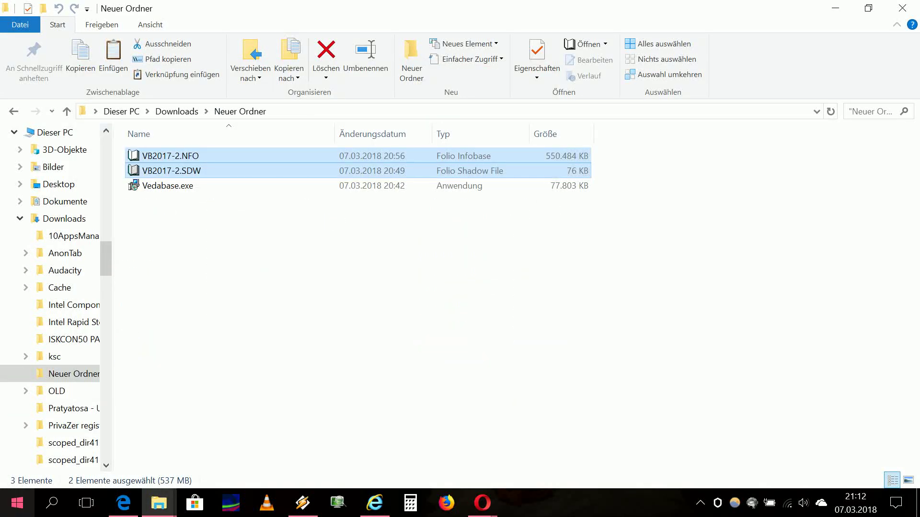
- Launch the newly installed Views program and open the existing infobase Srila Prabhupada Pre-1978
key(super)
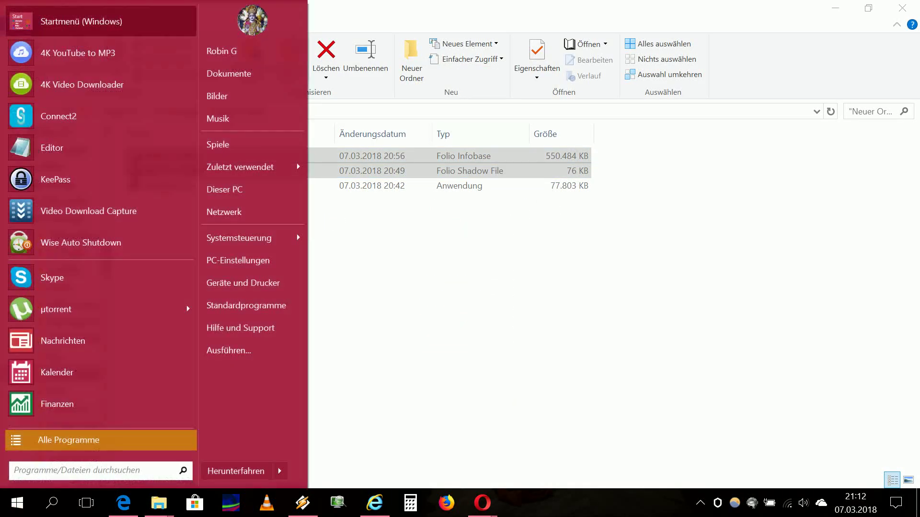
key(Escape)
key(super)
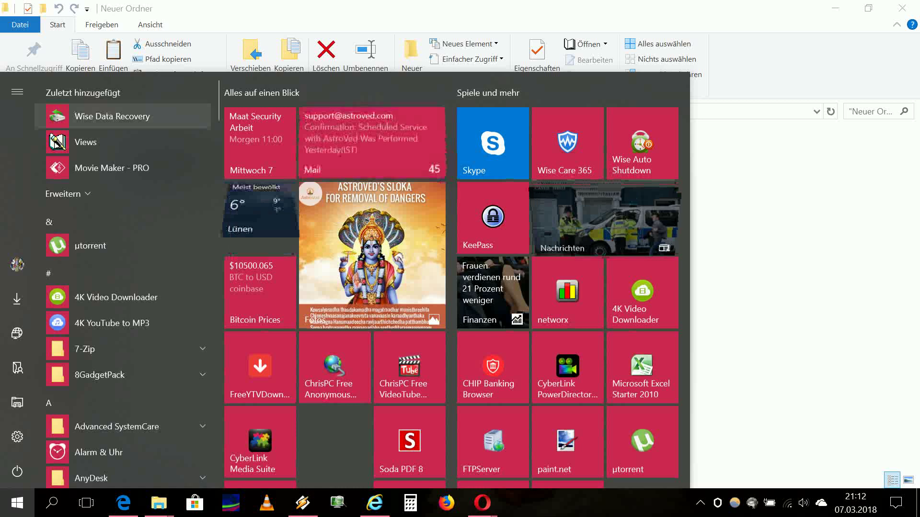
key(Return)
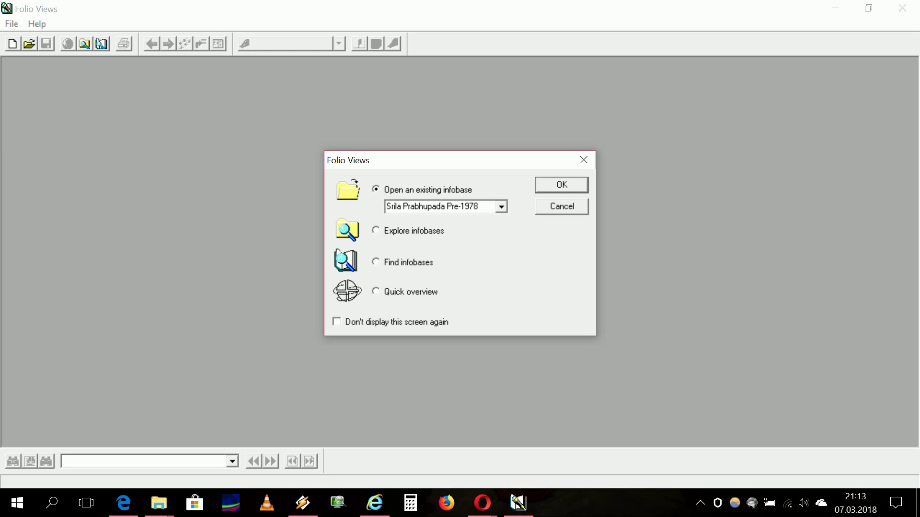
key(Return)
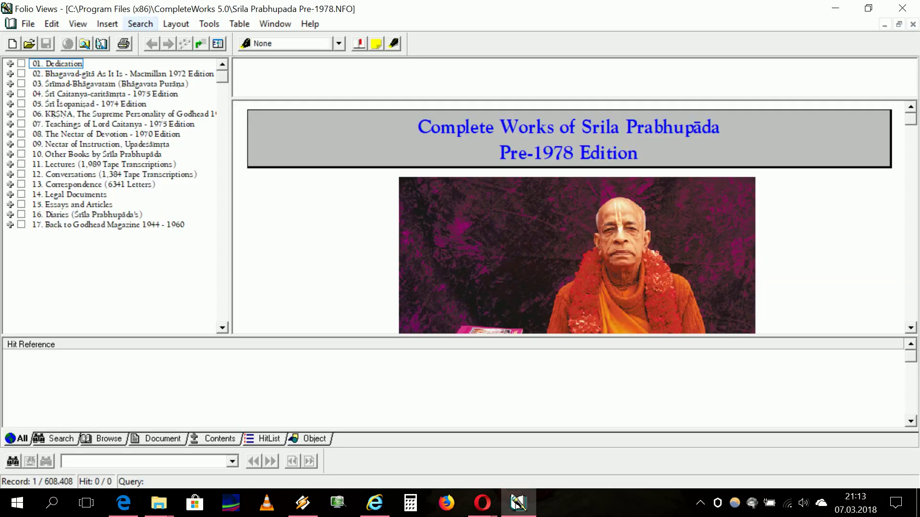
- Check the General page of the Views options, including infobase view font and infobase directory, and accept the settings
click(209, 24)
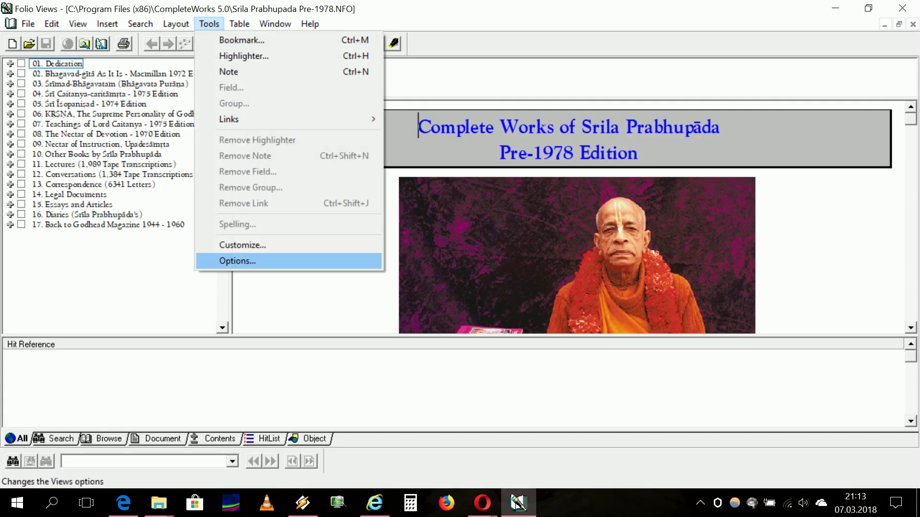
click(237, 261)
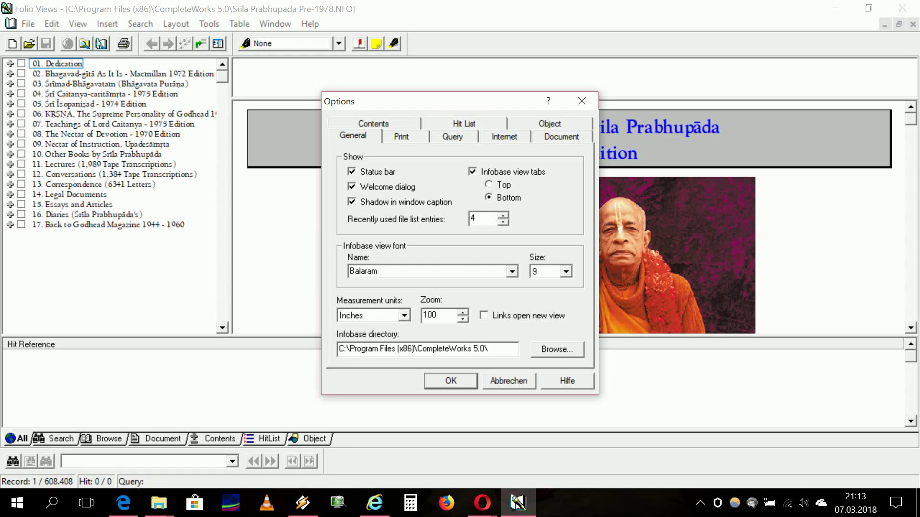
click(451, 381)
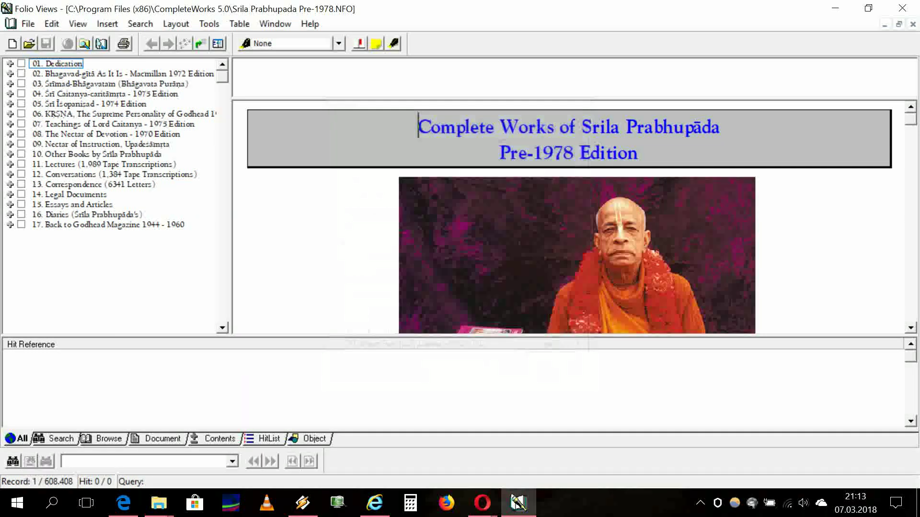
key(Left)
key(Left)
key(Down)
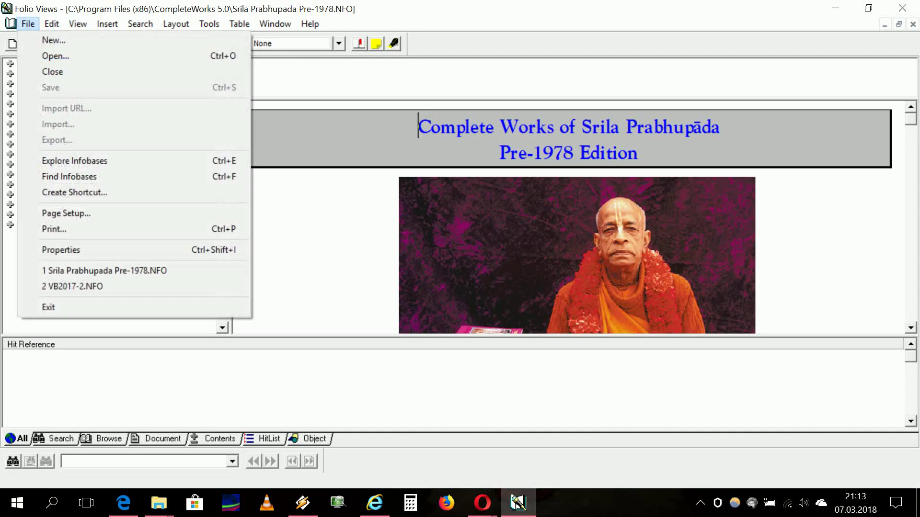
key(Escape)
key(Escape)
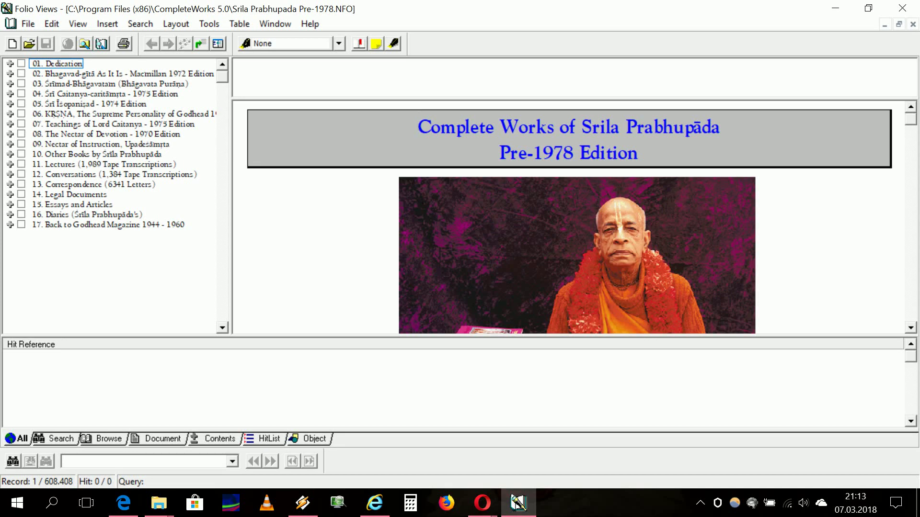
- Expand 03. Srīmad-Bhāgavatam in the contents tree and go to Canto 2: The Cosmic Manifestation
click(10, 84)
double_click(114, 104)
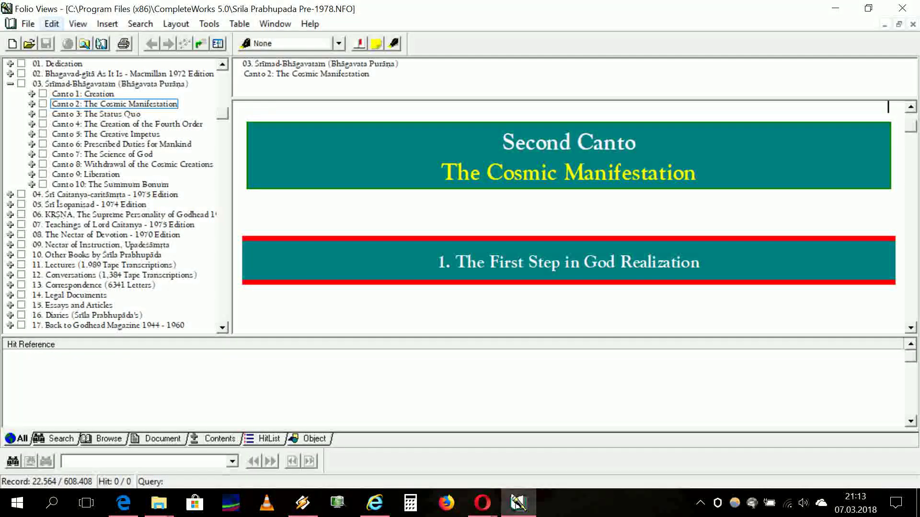
- Open the infobase VB2017-2.NFO from the CompleteWorks 5.0 folder
click(28, 24)
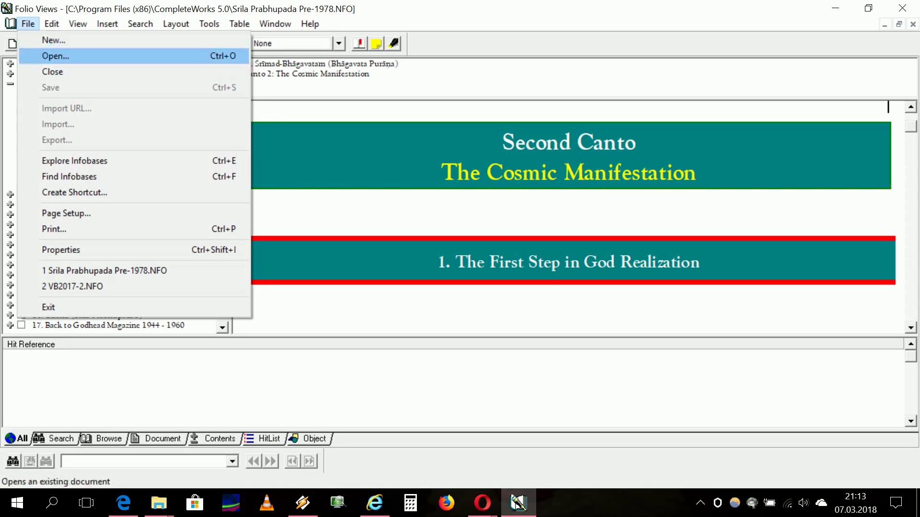
click(55, 56)
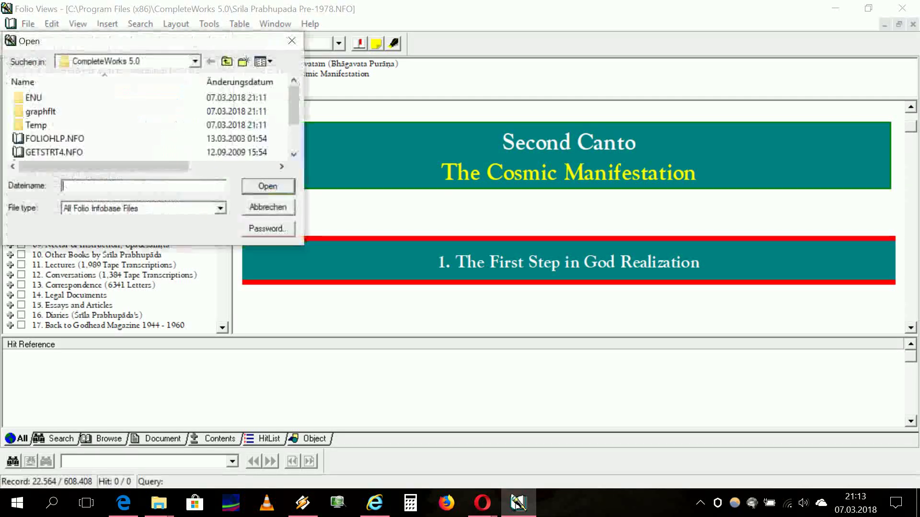
scroll(96, 125, down, 1)
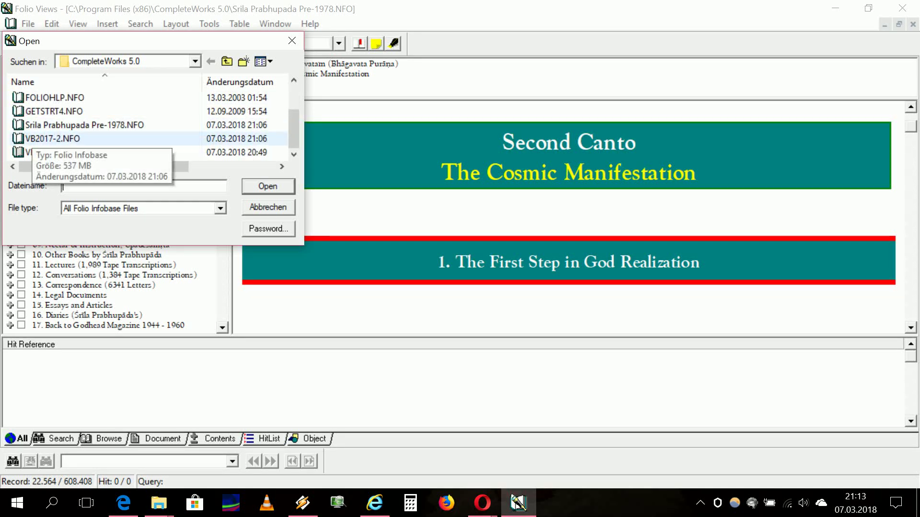
click(32, 139)
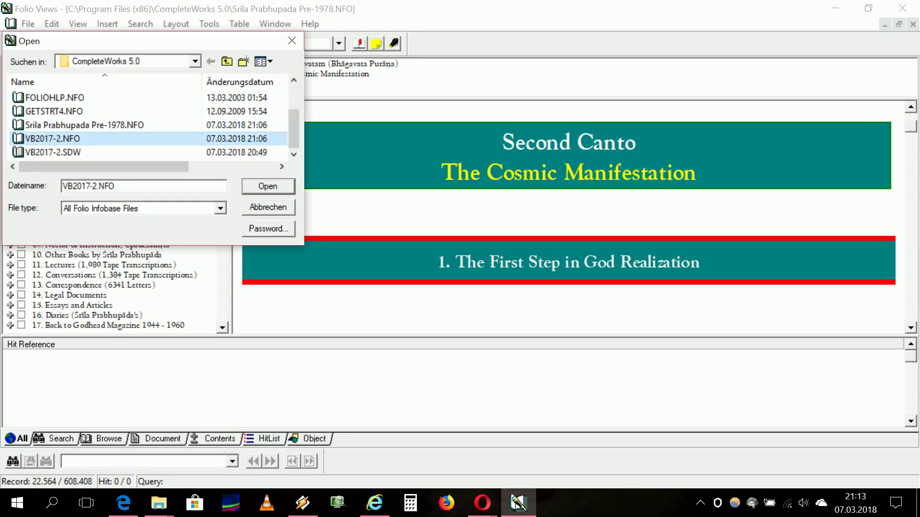
click(268, 187)
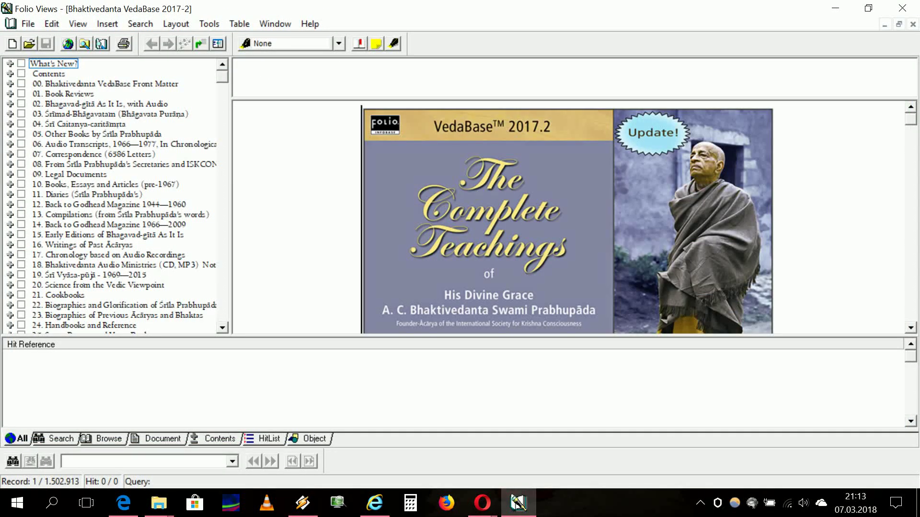
- Review the General page of the Views options with the VedaBase 2017-2 infobase open, and leave without changes
click(209, 23)
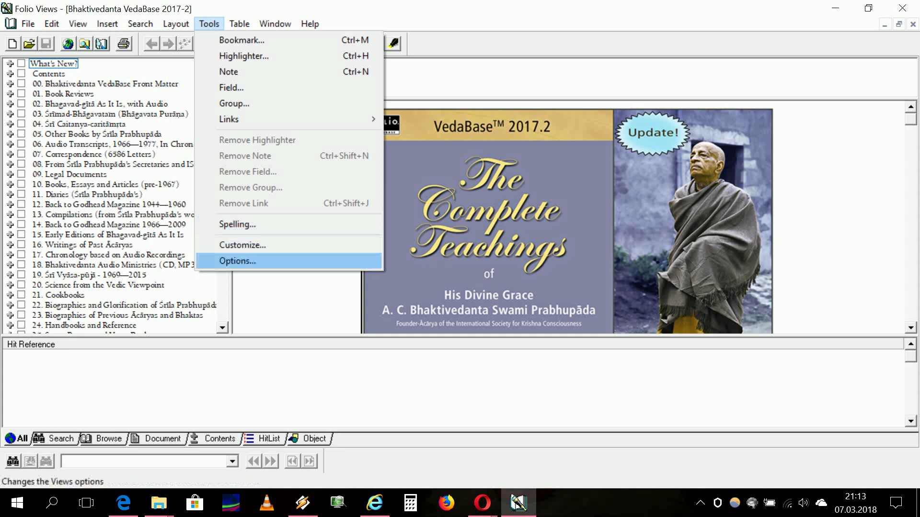
click(234, 261)
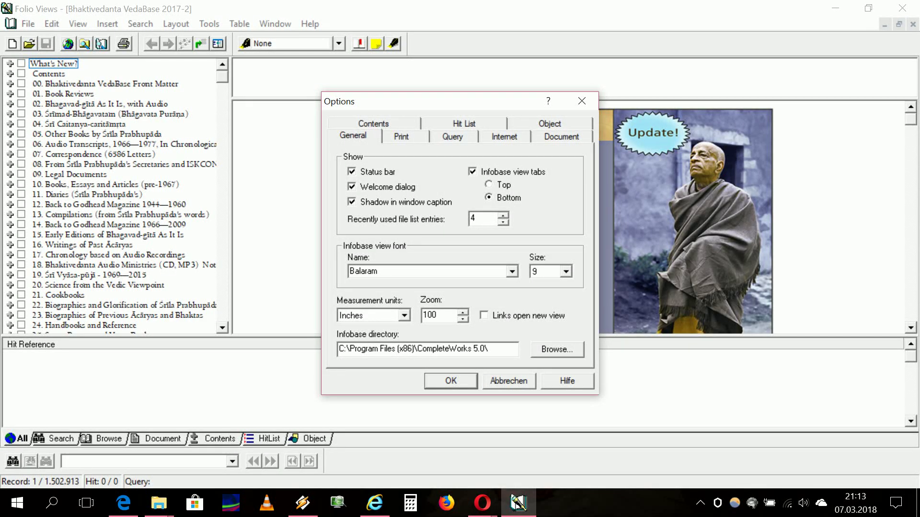
key(Escape)
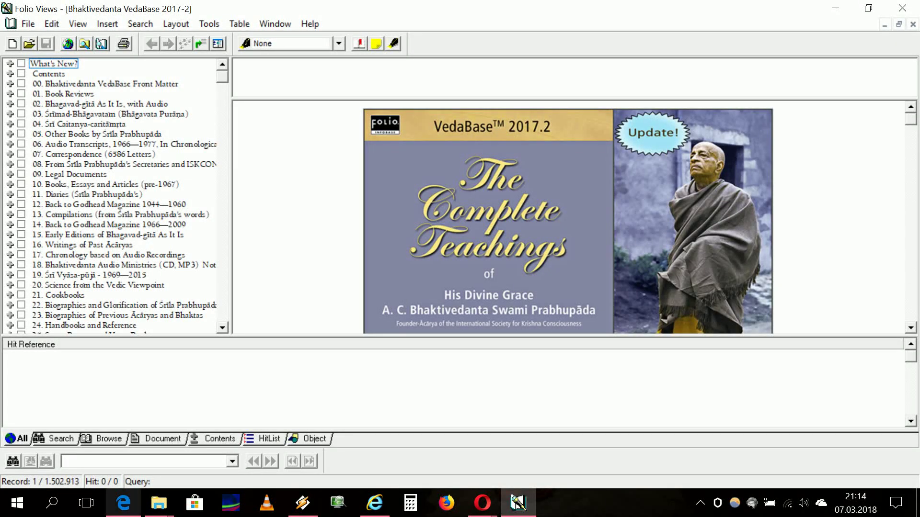
- Switch to Edge to read what the 2017.2 VedaBase update includes on the Bhaktivedanta Archives page, and return to Folio Views
click(123, 503)
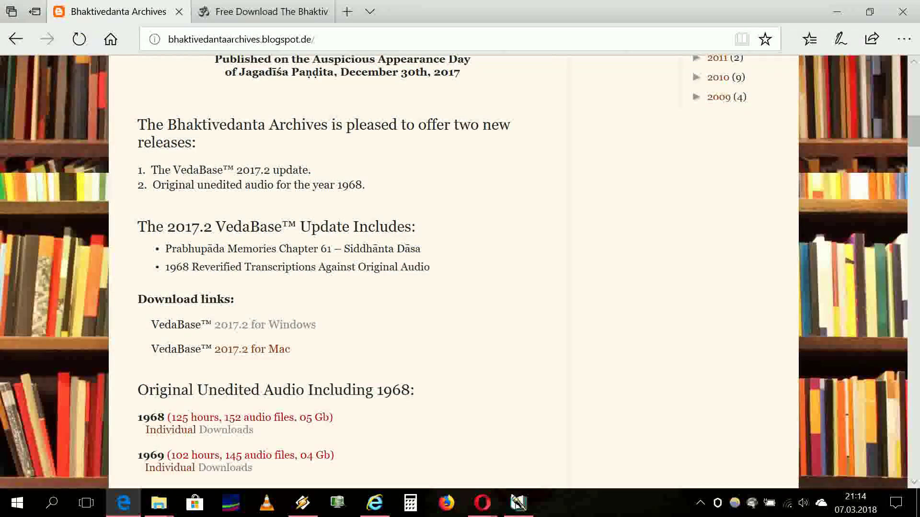
drag(138, 226, 339, 266)
click(339, 267)
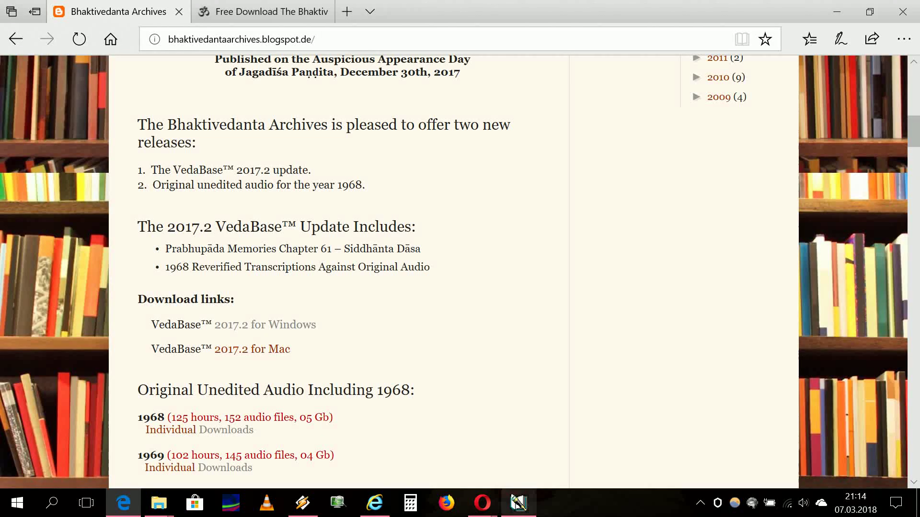
click(518, 503)
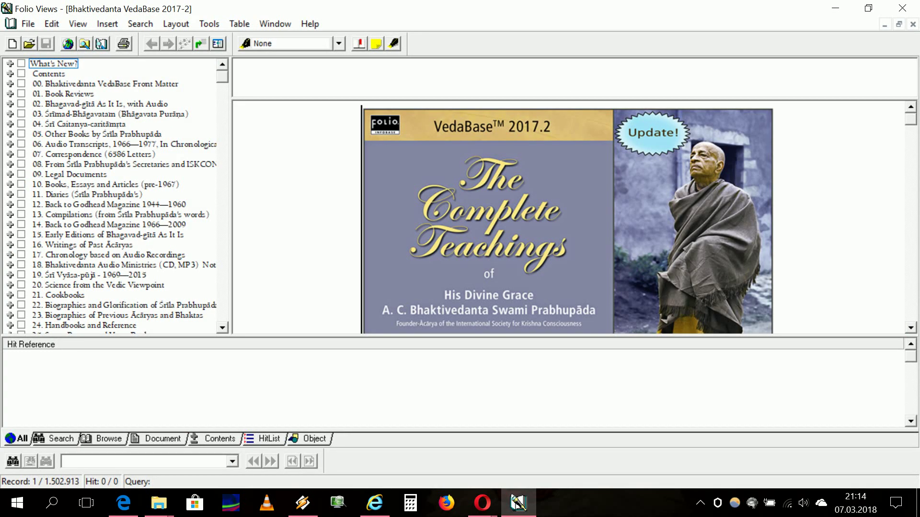
click(700, 503)
right_click(728, 417)
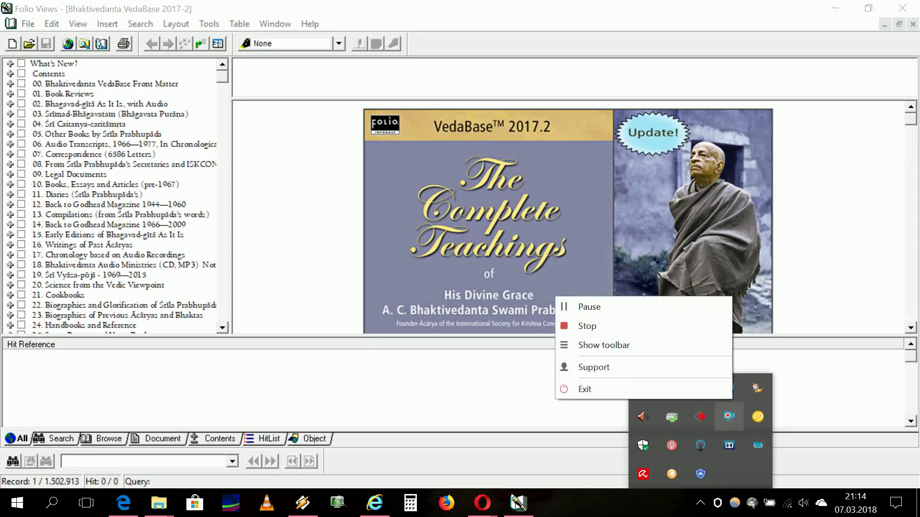